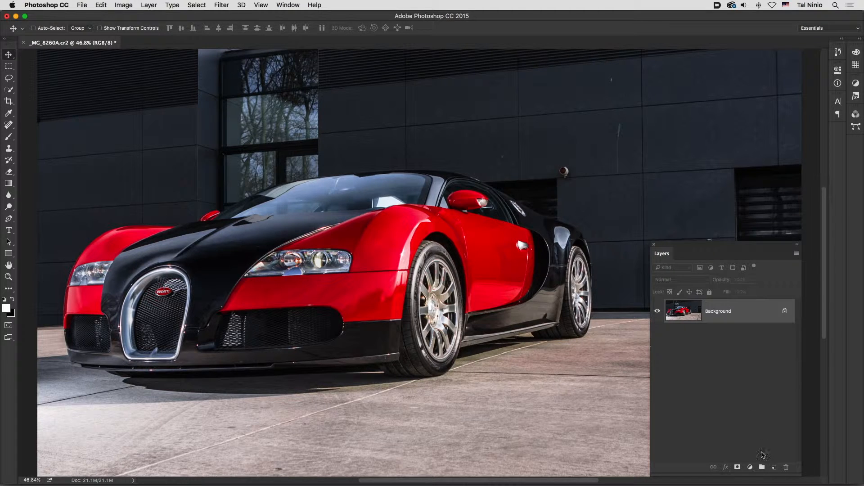
Add a Hue/Saturation adjustment layer with Saturation at -100, and a Curves adjustment layer above it
click(750, 467)
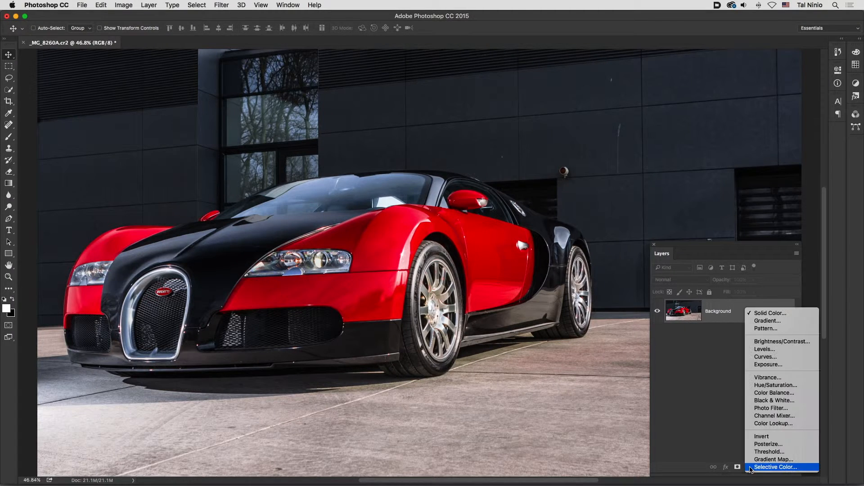
click(762, 385)
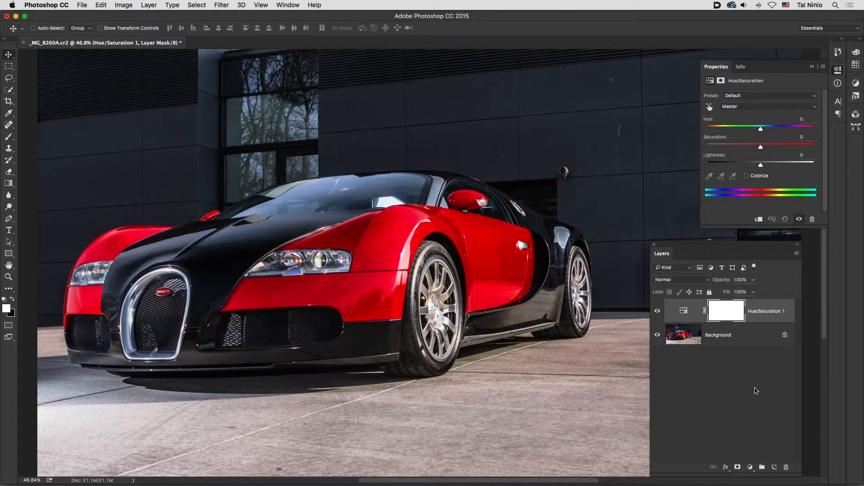
drag(759, 144, 697, 151)
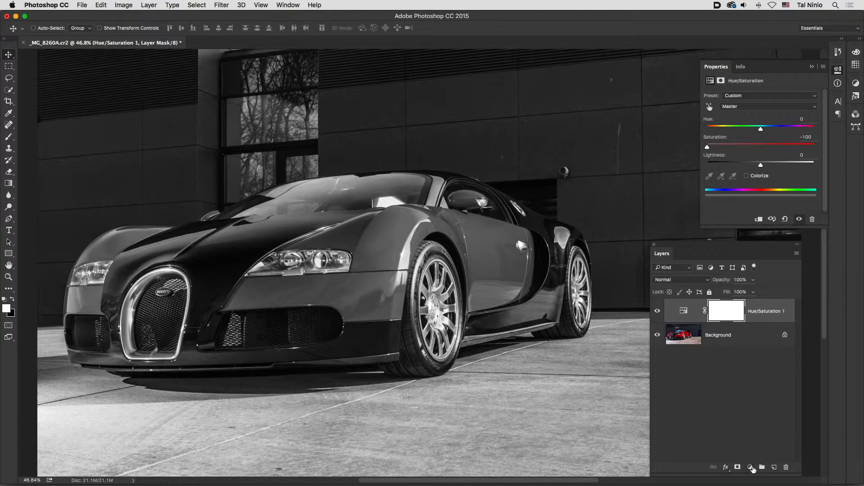
click(752, 469)
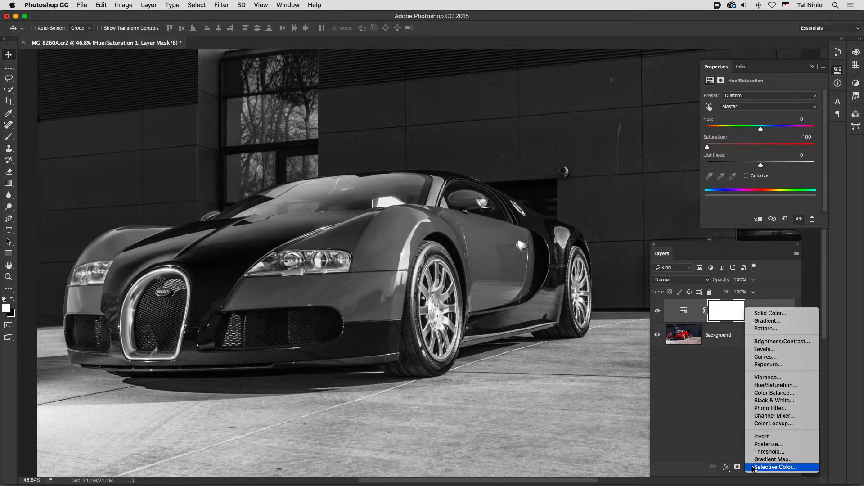
click(780, 357)
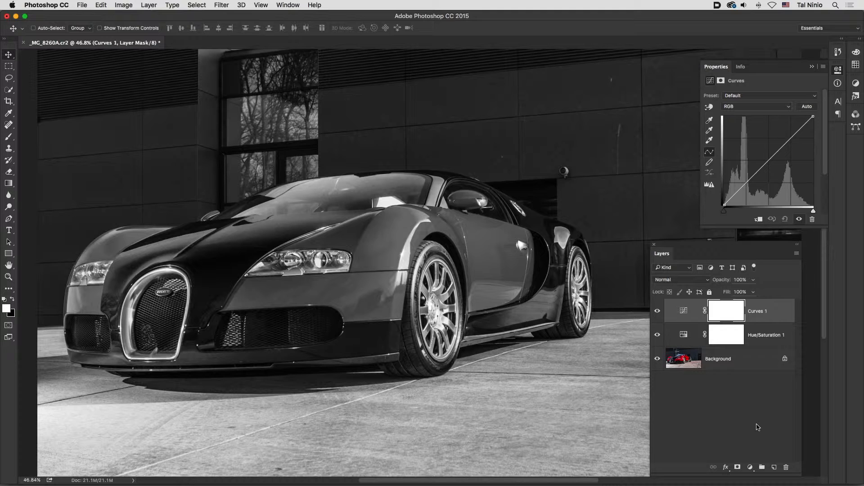
Add a yellow (fffc00) Solid Color fill layer on top and set its blend mode to Color
click(750, 468)
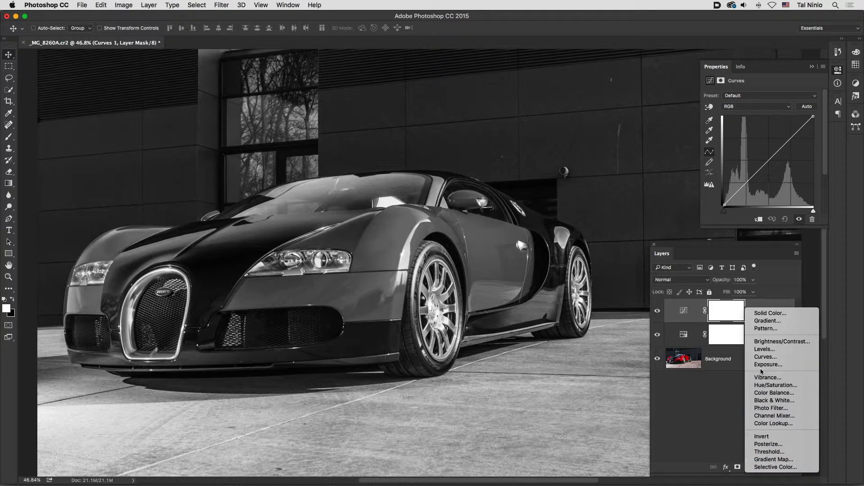
click(769, 314)
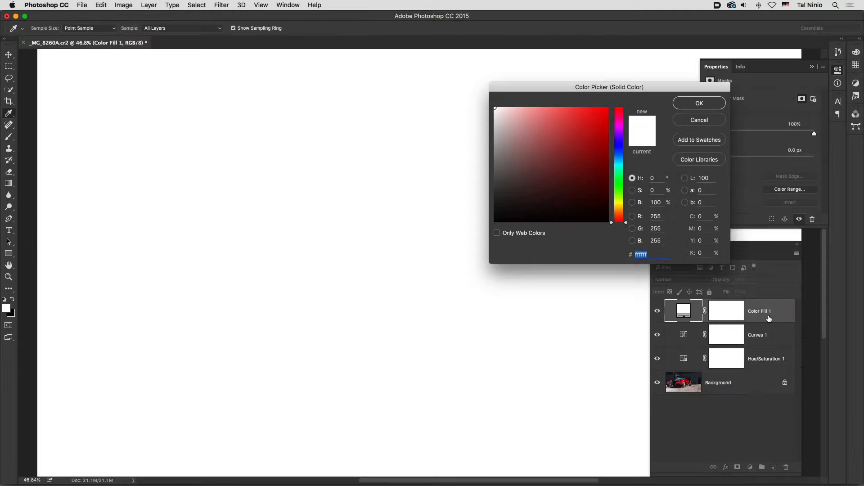
click(619, 202)
drag(585, 142, 613, 103)
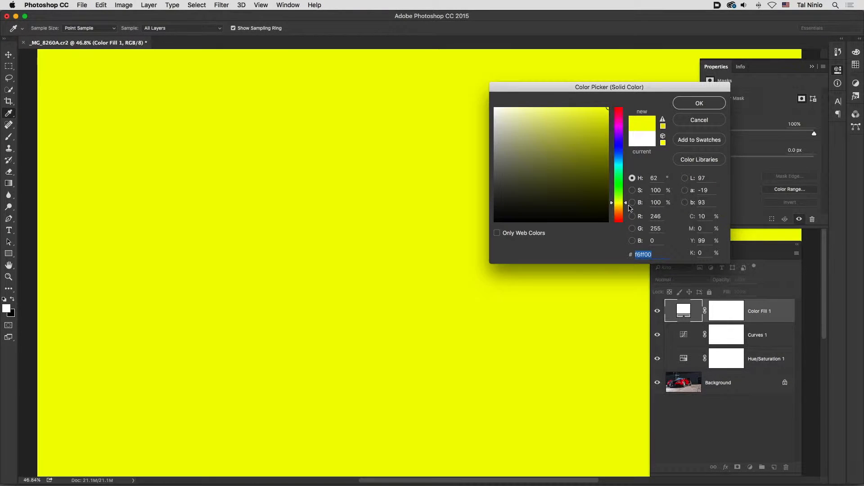
drag(626, 203, 626, 204)
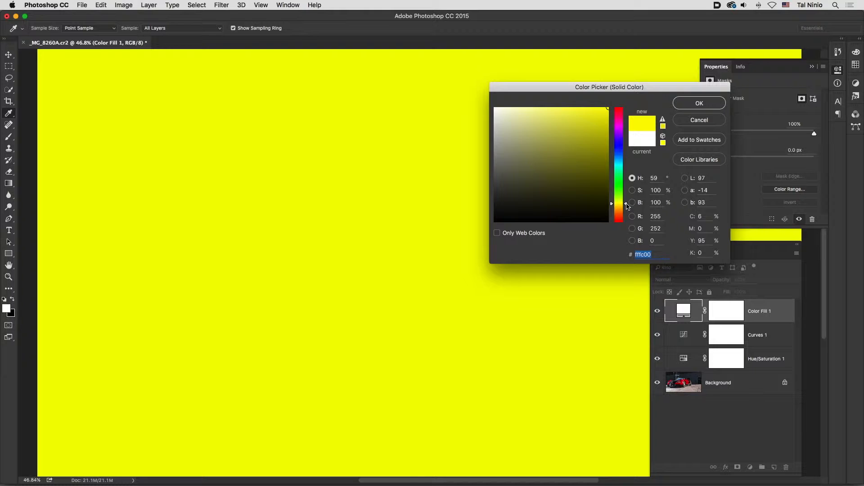
click(690, 106)
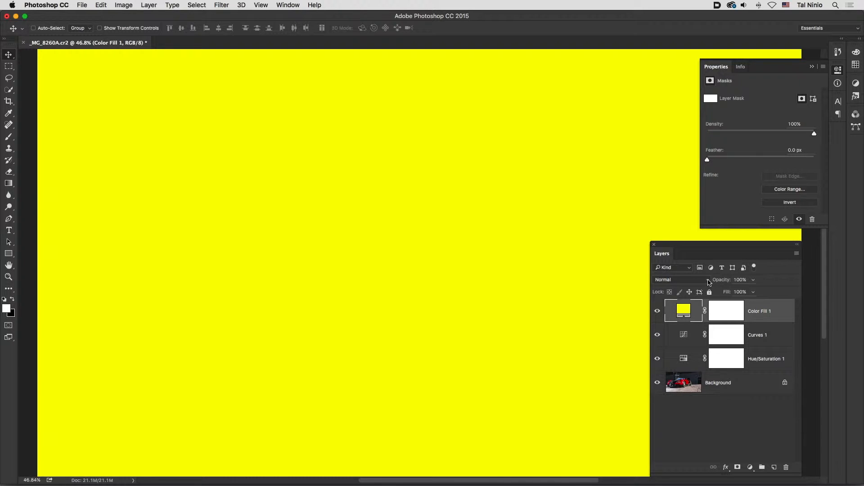
click(708, 280)
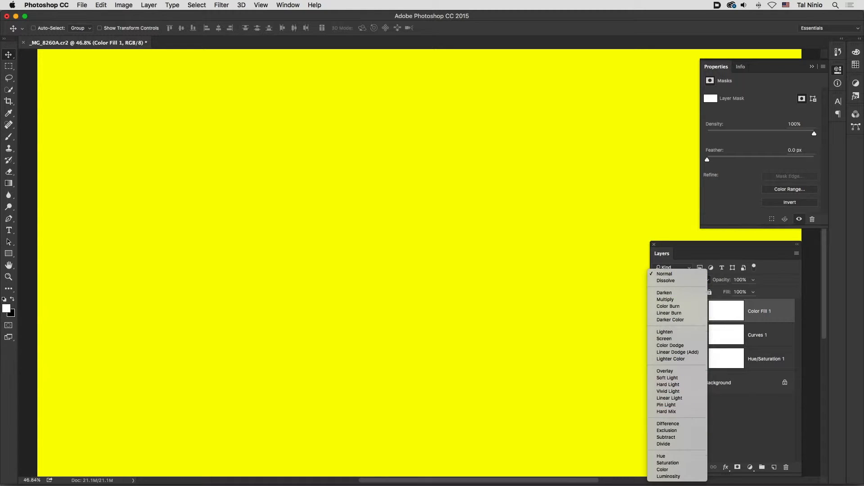
click(684, 472)
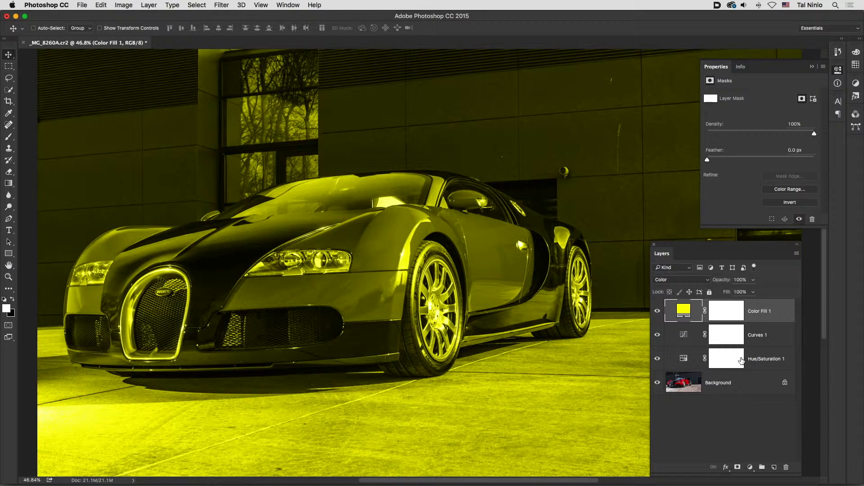
Group the color fill, Curves and Hue/Saturation layers, and hide the group
shift+click(684, 359)
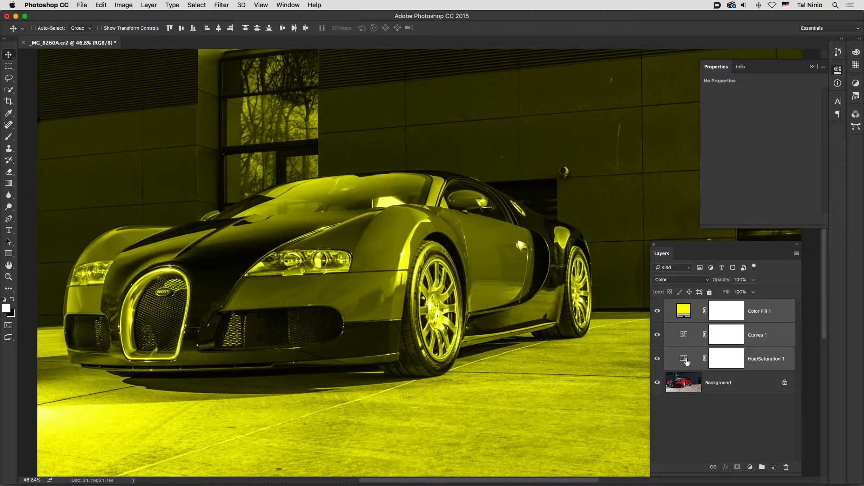
key(super+g)
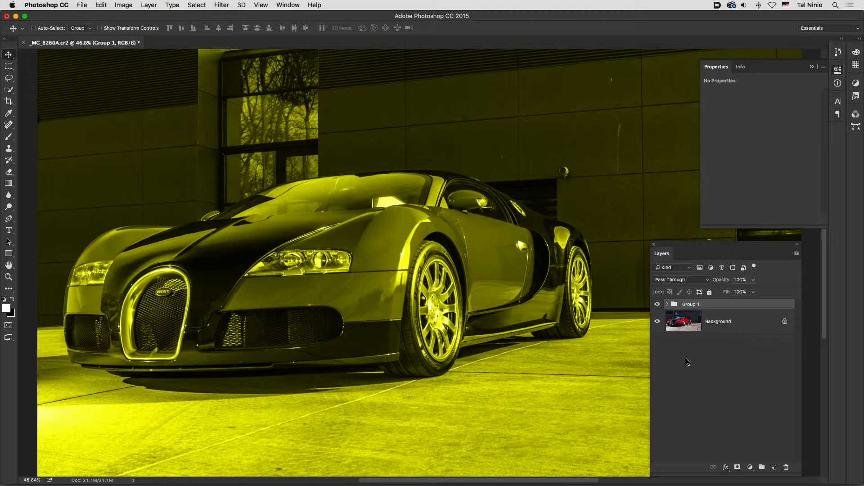
click(658, 304)
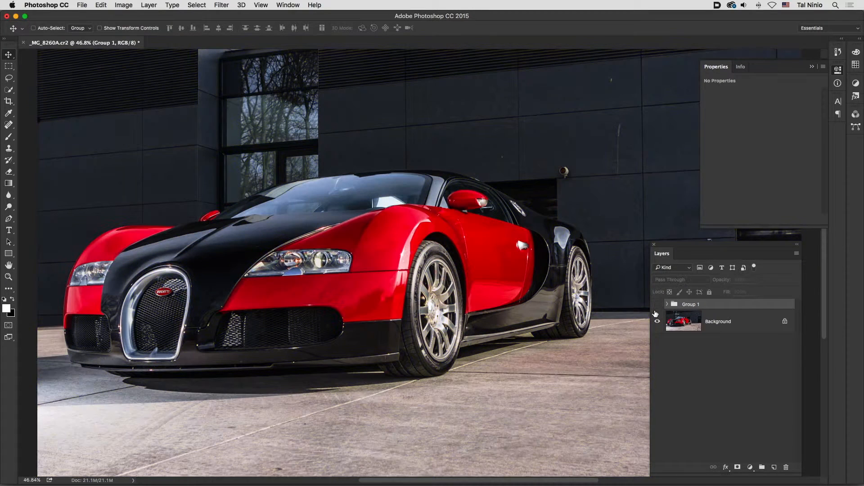
Activate the Background layer and set the Eyedropper's sample size to 5 by 5 Average
click(683, 324)
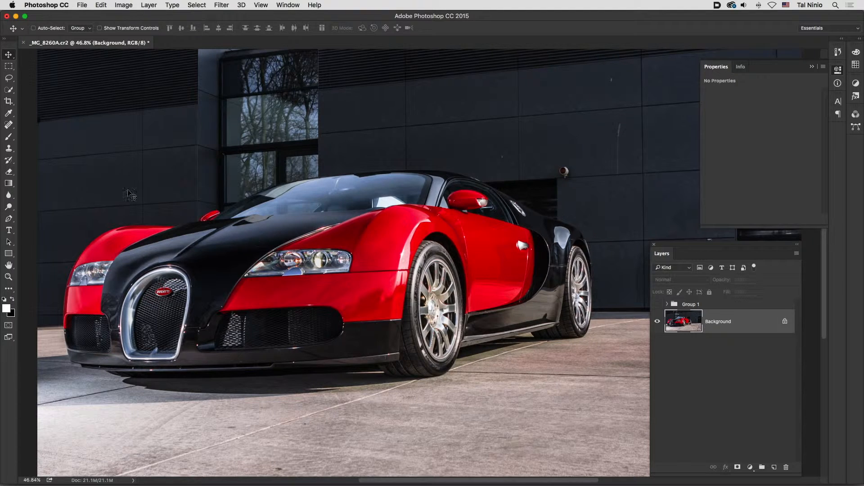
click(9, 114)
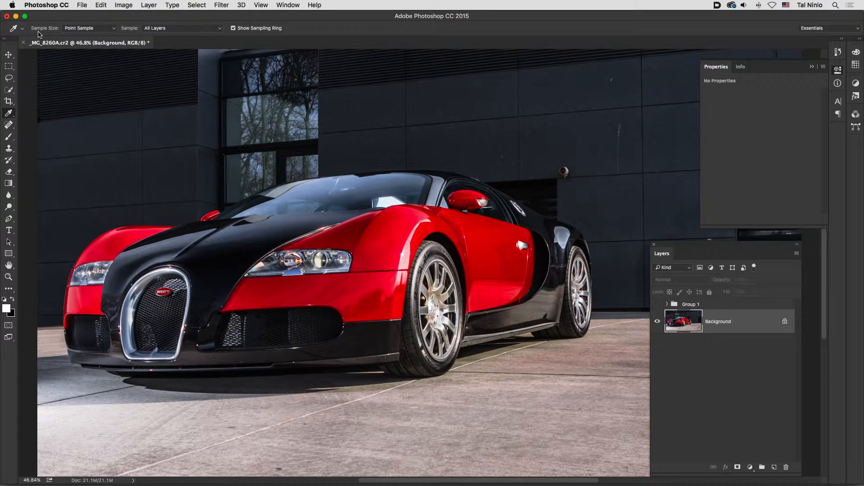
click(110, 29)
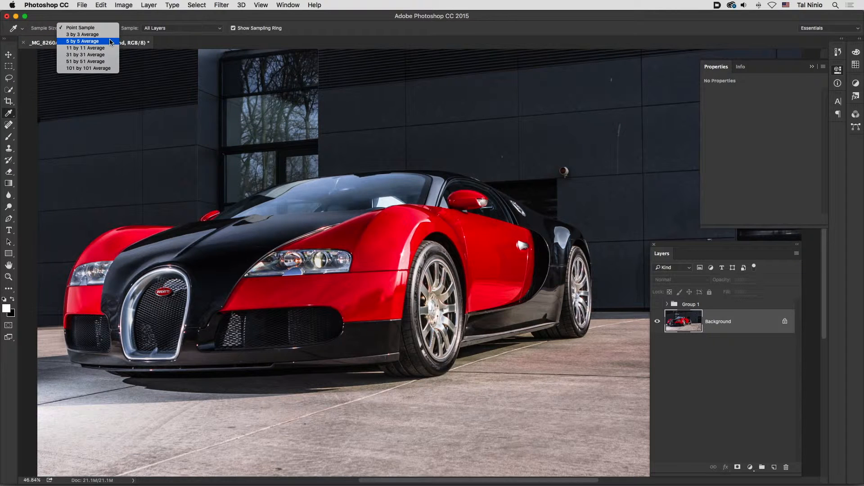
click(111, 41)
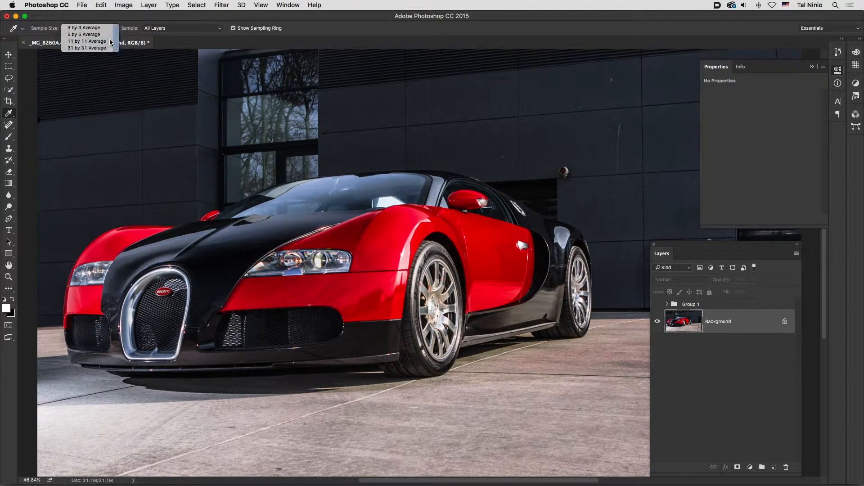
Select all red body panels and mirrors of the car with the Quick Selection tool at brush size 35
click(9, 91)
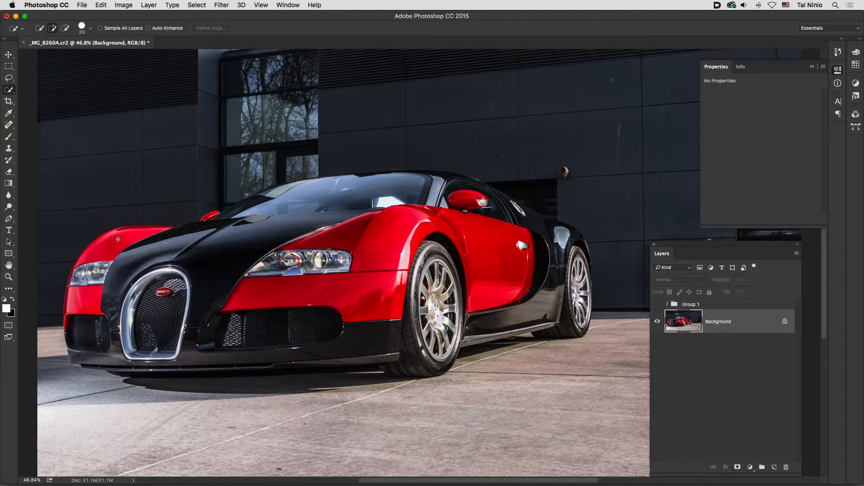
key(bracketright)
key(bracketright)
key(bracketleft)
drag(106, 247, 177, 226)
drag(324, 239, 361, 233)
mouse_move(412, 245)
mouse_down()
mouse_move(463, 252)
mouse_move(422, 225)
mouse_move(405, 261)
mouse_up()
drag(383, 291, 324, 292)
key(alt)
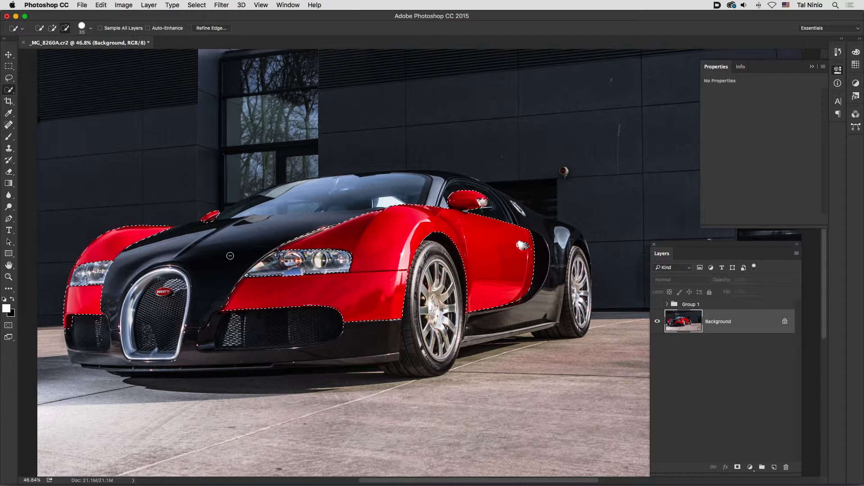
key(alt)
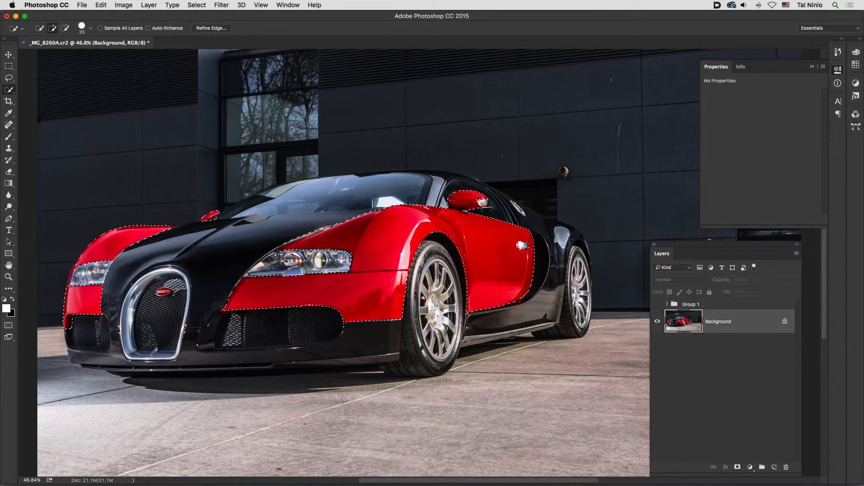
Show the adjustment group again and add a layer mask to it from the car panel selection
click(658, 305)
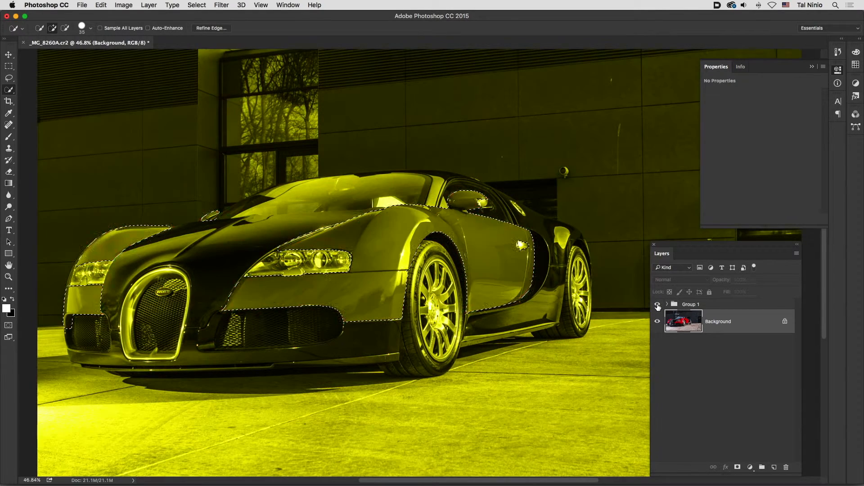
click(712, 306)
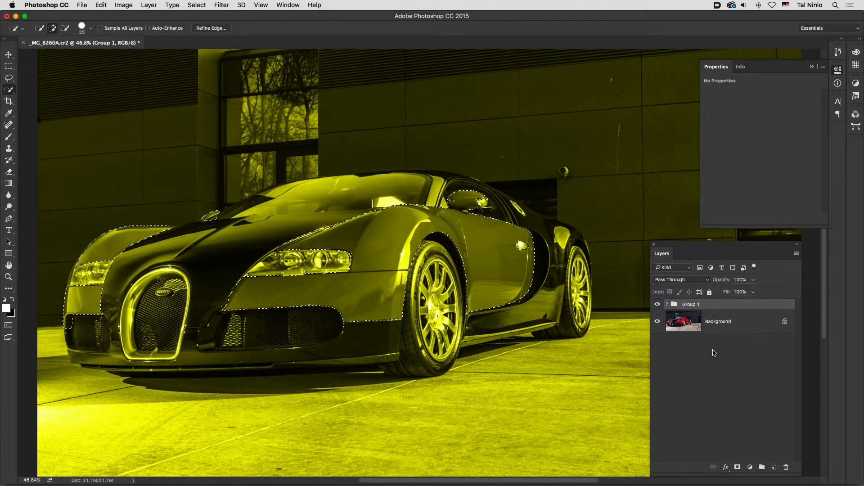
click(739, 467)
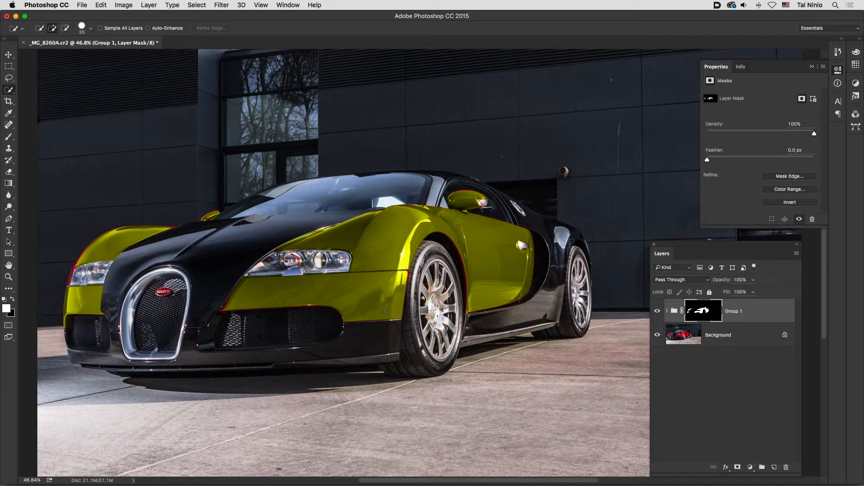
Paint white on the group's mask over the red fringe at the bumper corner and along the grille's upper edge, enlarging the brush to 20
scroll(299, 312, left, 2)
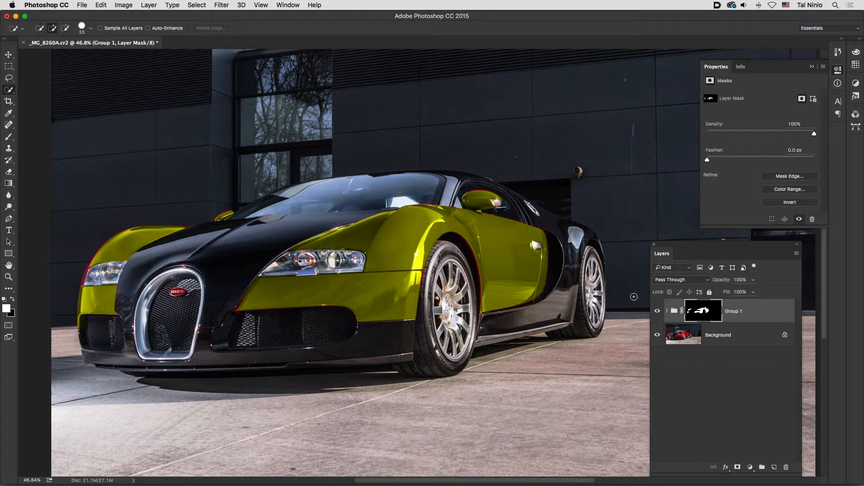
key(super+0)
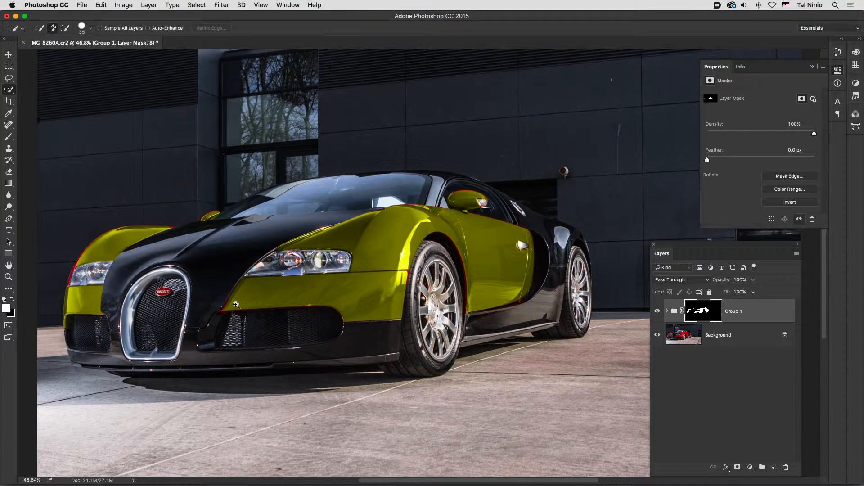
super+click(236, 307)
super+click(235, 307)
super+click(235, 307)
super+click(235, 307)
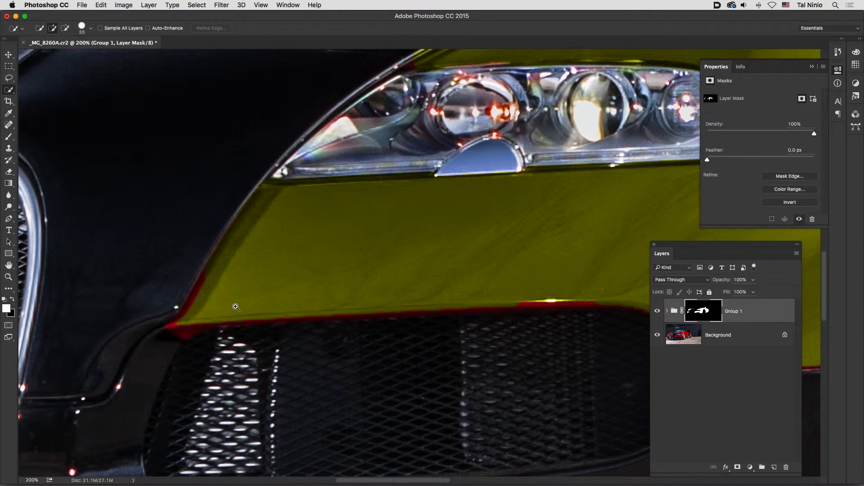
click(8, 137)
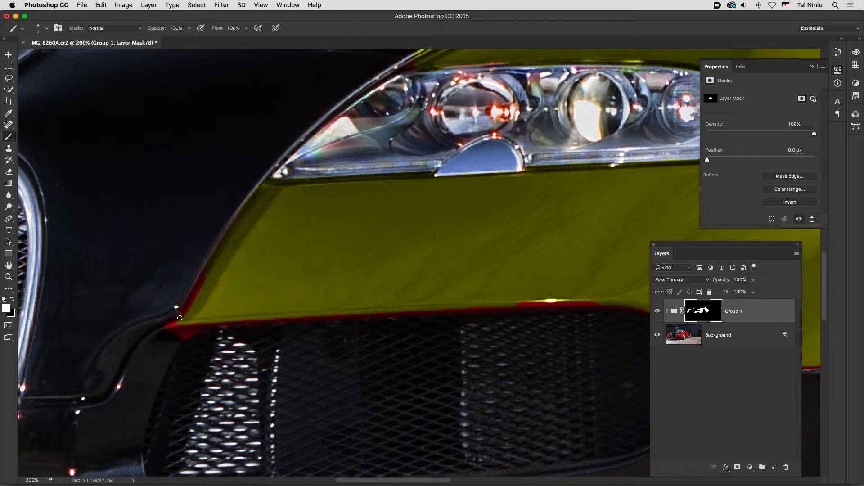
mouse_move(195, 296)
mouse_down()
mouse_move(209, 270)
mouse_move(193, 304)
mouse_move(258, 203)
mouse_move(181, 312)
mouse_move(195, 305)
mouse_move(171, 323)
mouse_move(176, 331)
mouse_move(164, 324)
mouse_move(190, 341)
mouse_move(178, 331)
mouse_move(208, 328)
mouse_move(207, 315)
mouse_move(193, 331)
mouse_move(199, 321)
mouse_move(174, 326)
mouse_move(198, 299)
mouse_up()
key(bracketright)
key(bracketright)
key(bracketright)
key(bracketright)
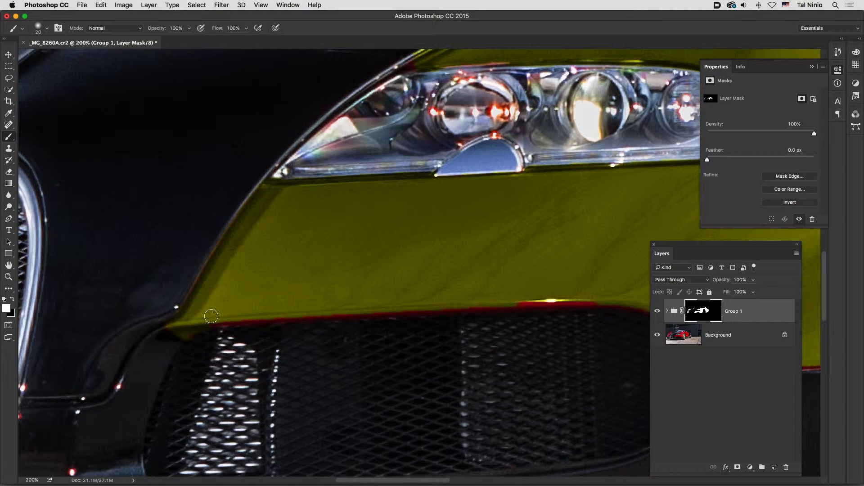
drag(232, 320, 216, 321)
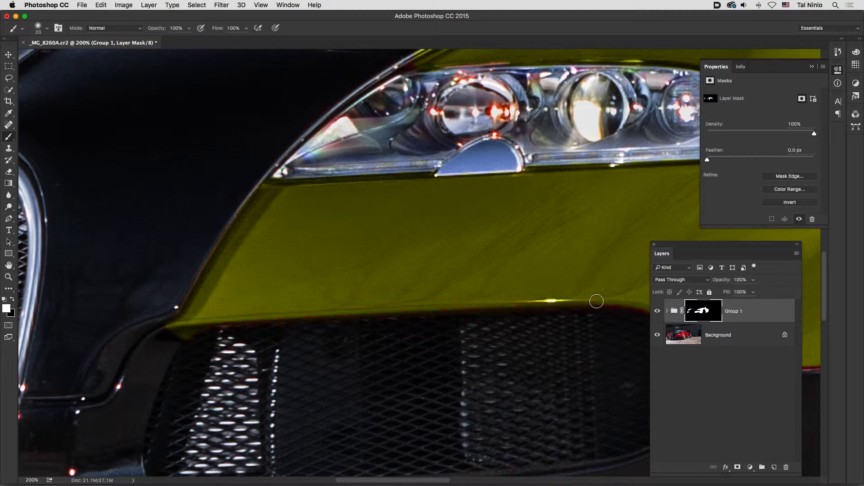
Paint white on the group's mask over the red fringe along the bumper's lower edge and beside the front tire
drag(460, 315, 246, 314)
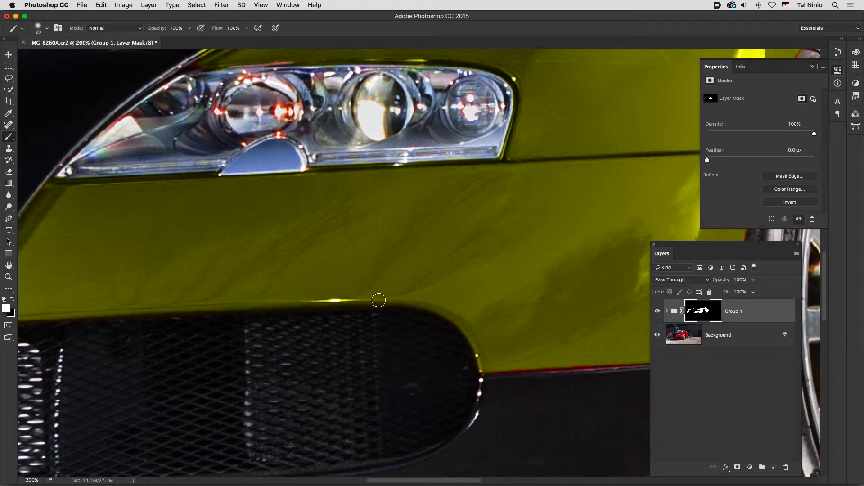
drag(533, 392, 269, 356)
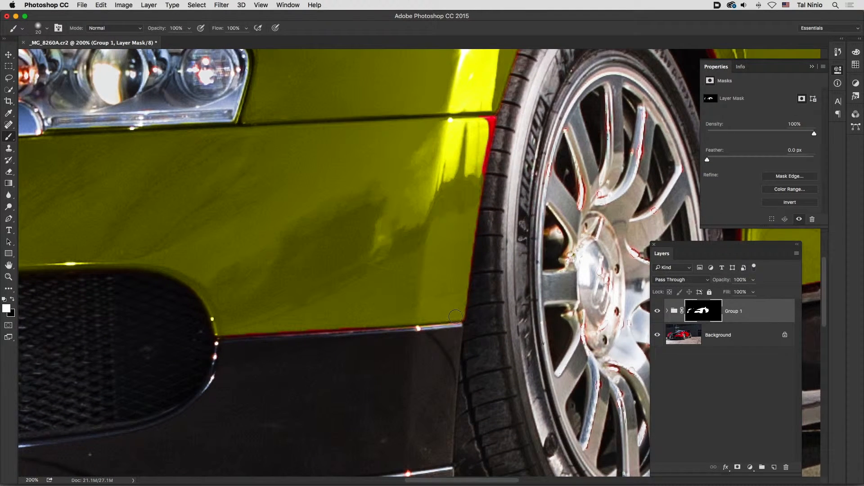
mouse_move(454, 316)
mouse_down()
mouse_move(223, 332)
mouse_move(467, 308)
mouse_up()
drag(476, 164, 489, 115)
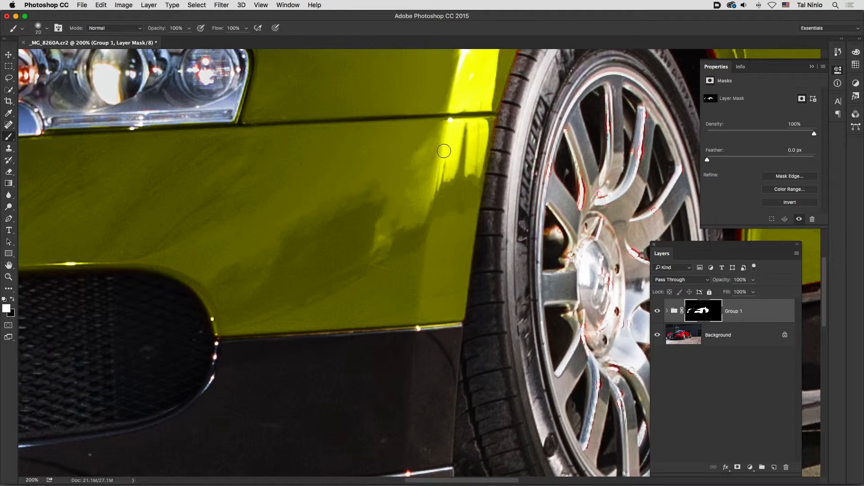
scroll(439, 155, up, 6)
scroll(439, 155, right, 5)
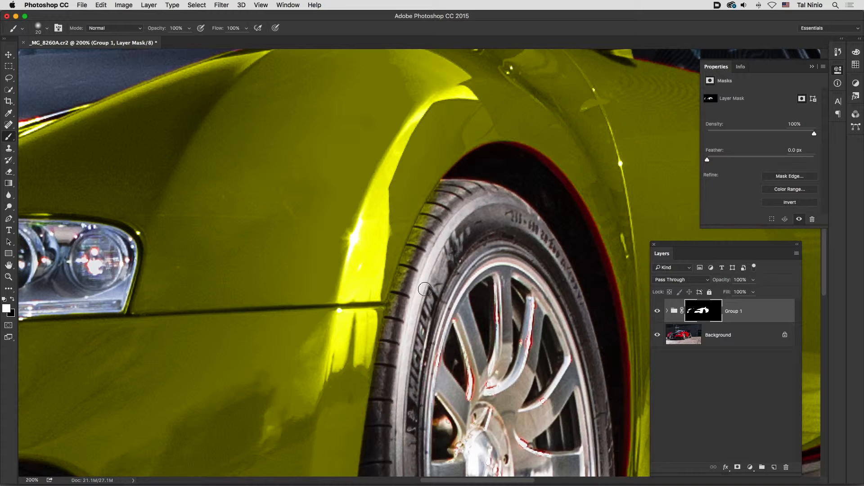
Paint black on the group's mask along the front tire's outer edge and white over the red fringe inside the wheel arch
key(x)
mouse_move(394, 307)
mouse_down()
mouse_move(413, 244)
mouse_move(449, 185)
mouse_move(417, 252)
mouse_up()
key(x)
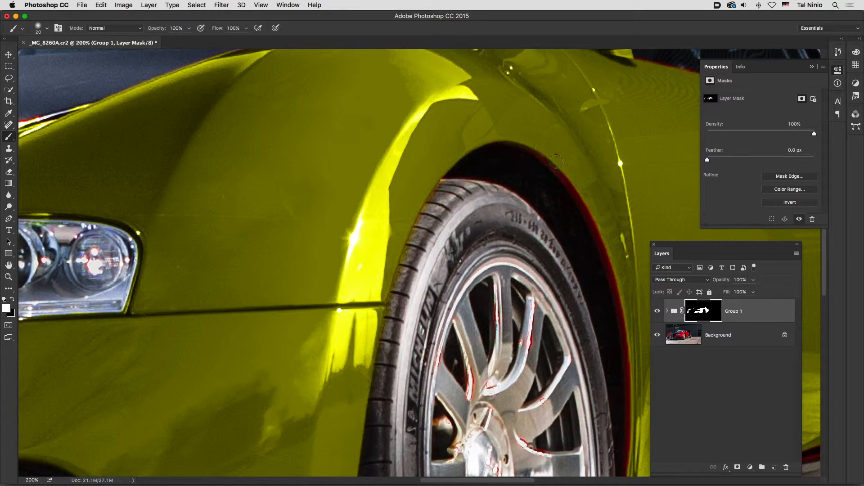
drag(572, 188, 585, 213)
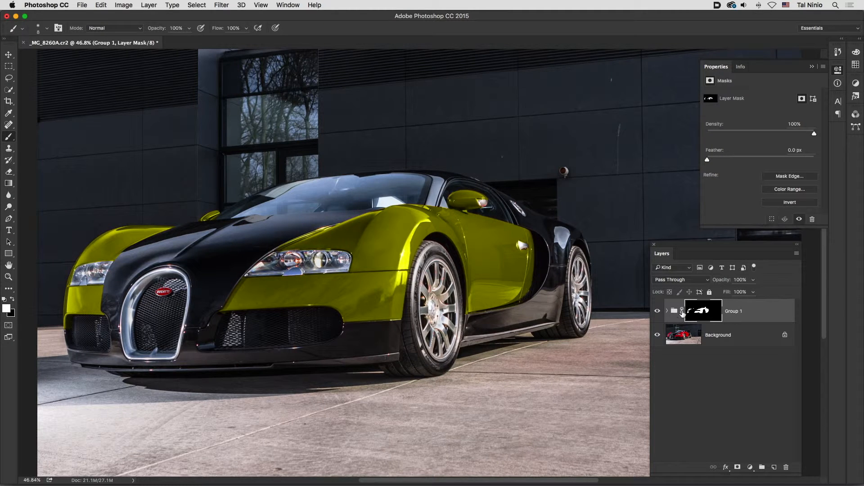
Expand Group 1 and brighten its Curves adjustment by raising the midtones and anchoring the shadows with a second point
click(667, 311)
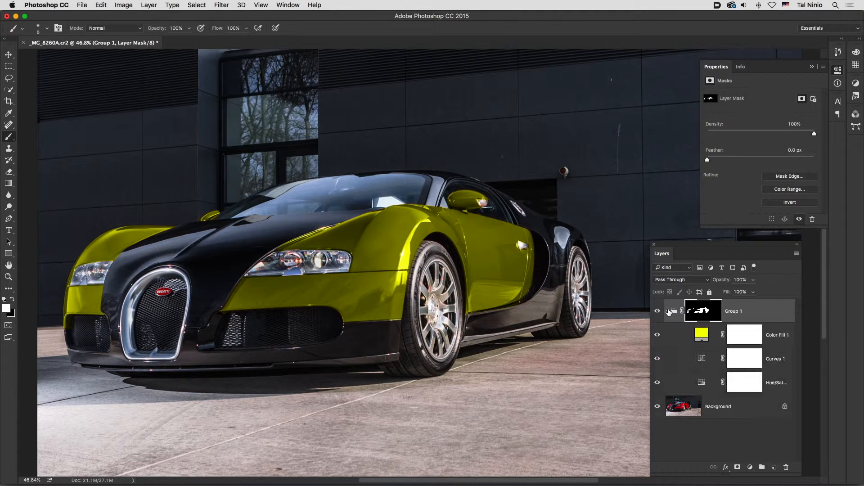
click(703, 359)
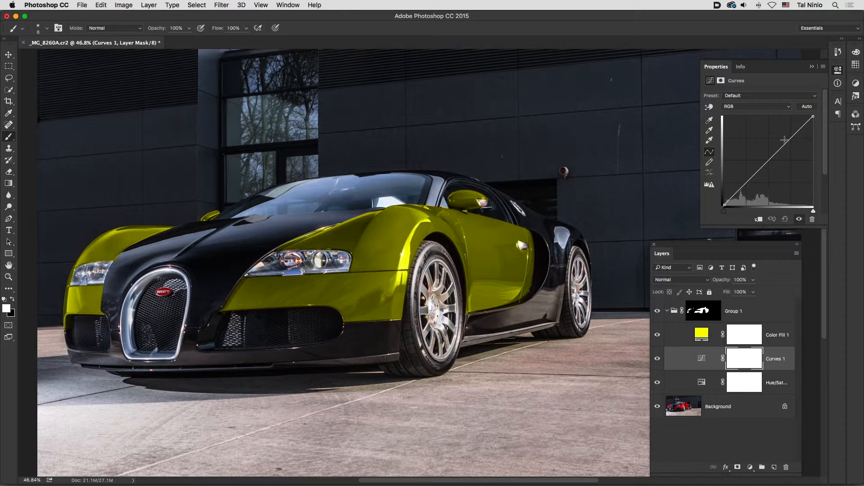
drag(769, 161, 766, 147)
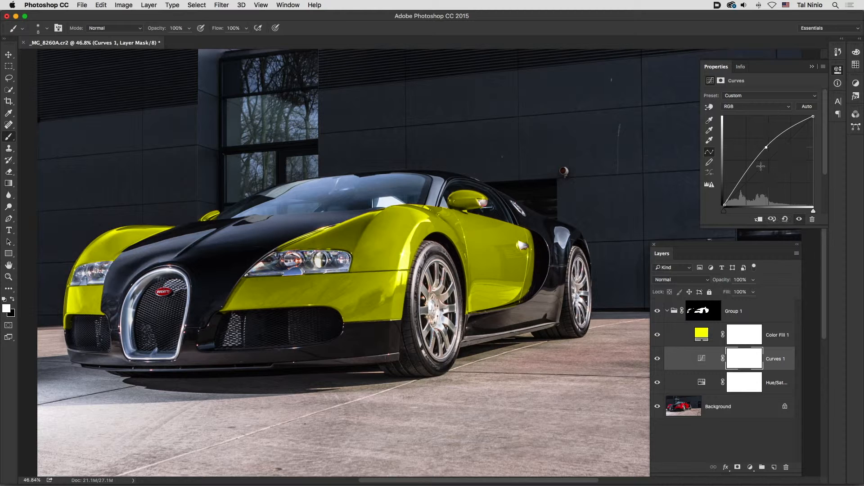
click(740, 184)
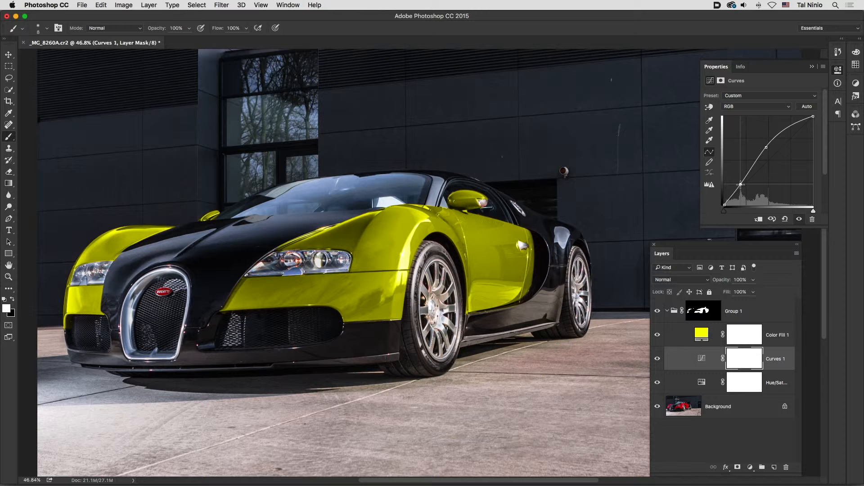
Change the group's solid color fill to a fully saturated blue
double_click(701, 335)
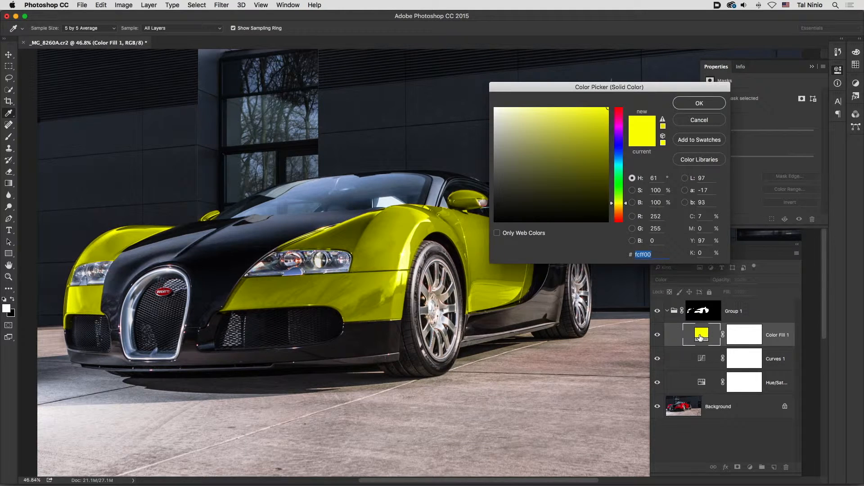
click(621, 147)
drag(626, 144, 626, 143)
click(689, 103)
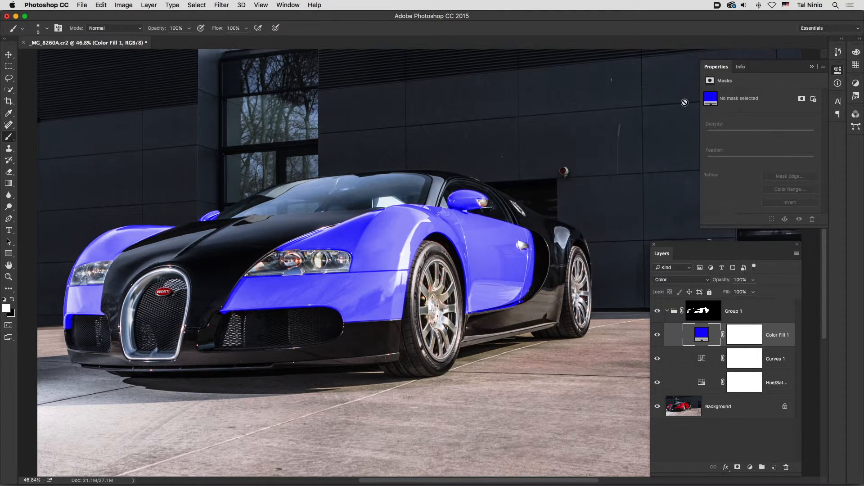
Replace the Curves 1 adjustment with an S-curve that darkens the shadows and midtones and lifts the highlights
click(701, 359)
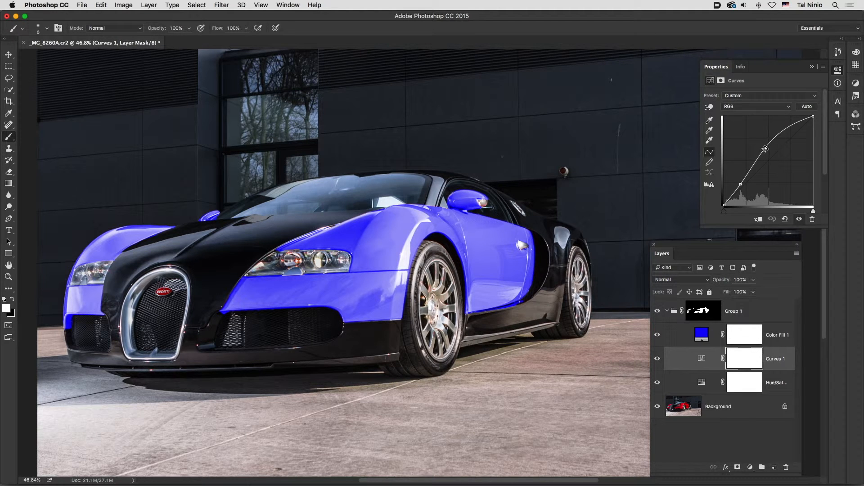
click(776, 95)
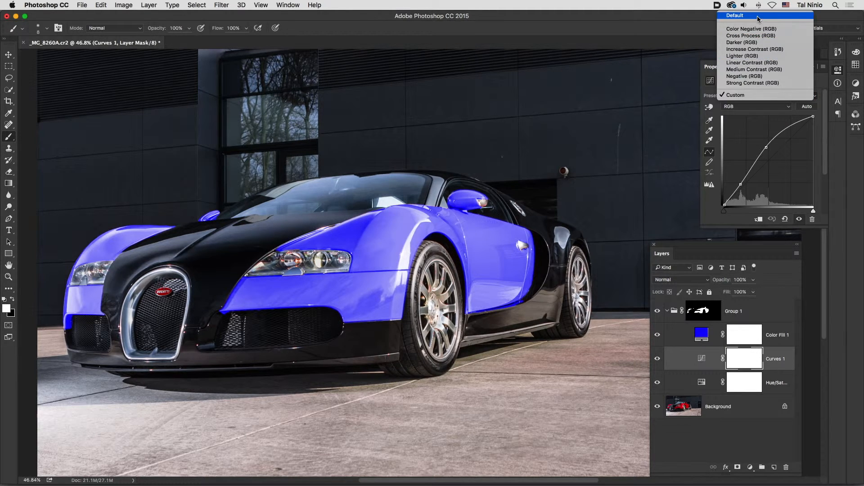
click(765, 55)
drag(770, 160, 747, 194)
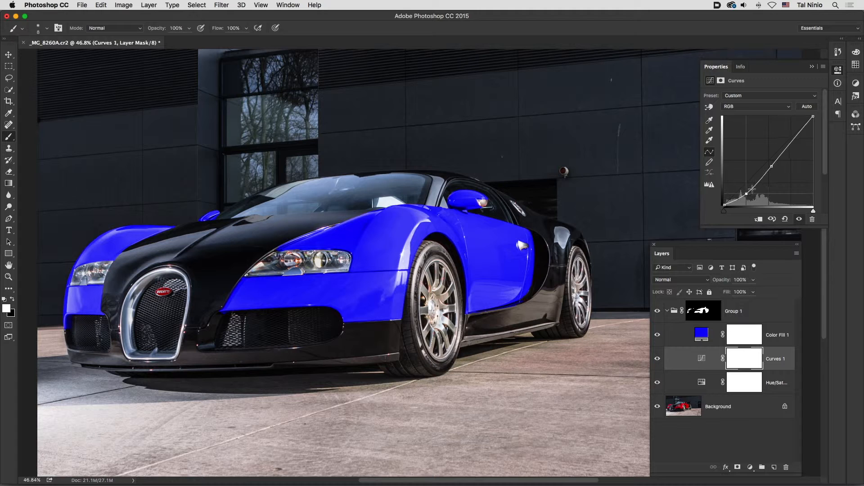
drag(788, 148, 786, 140)
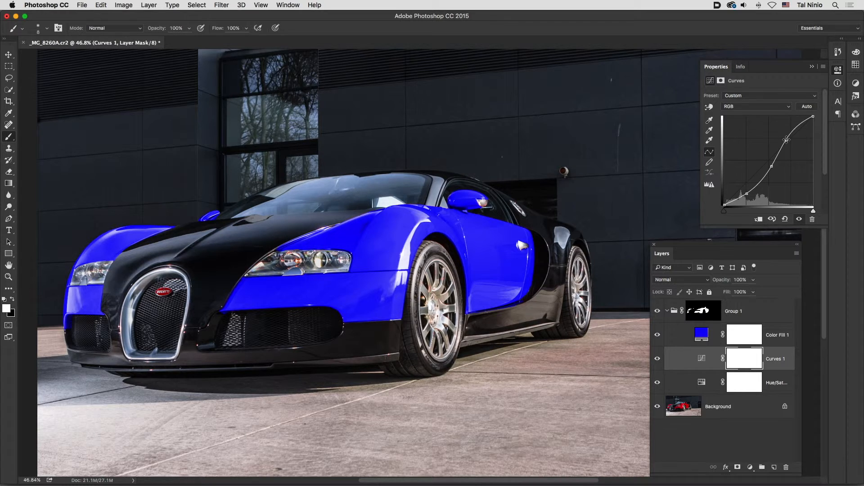
Stamp all visible layers into a new layer above Group 1
key(super+minus)
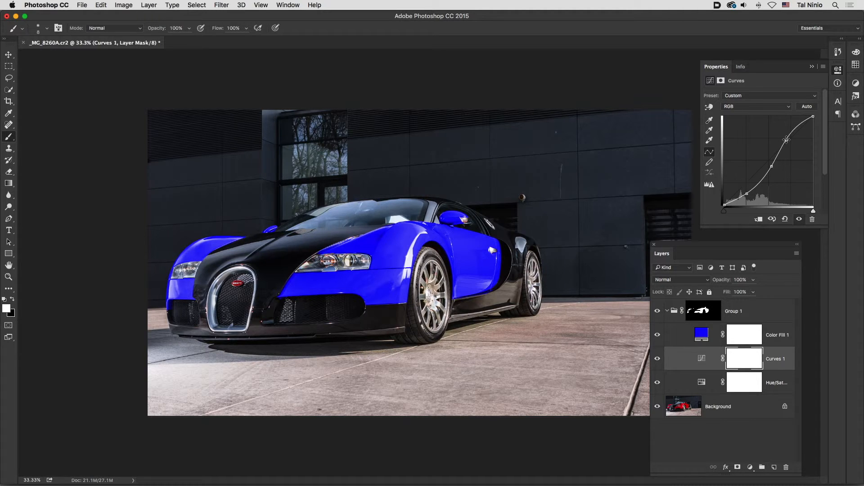
click(756, 311)
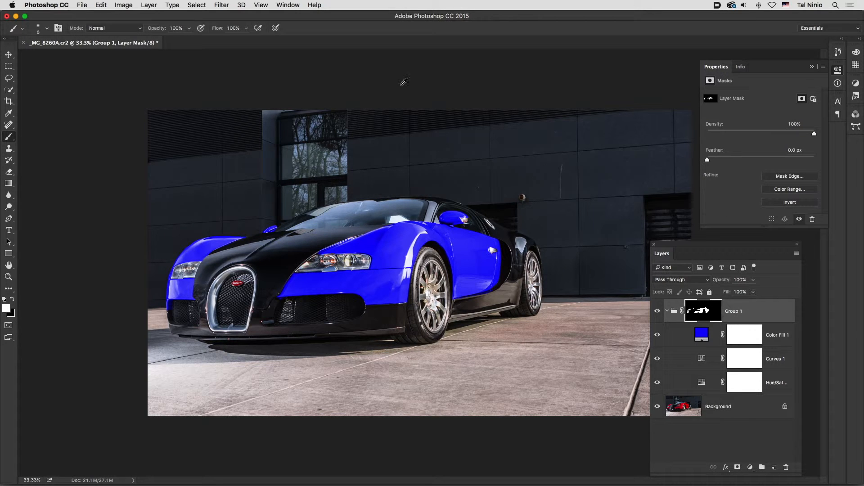
click(152, 6)
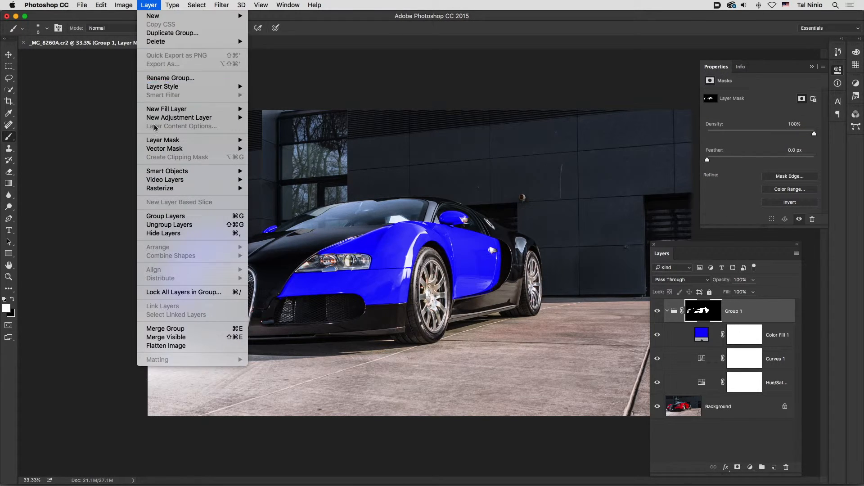
alt+click(169, 337)
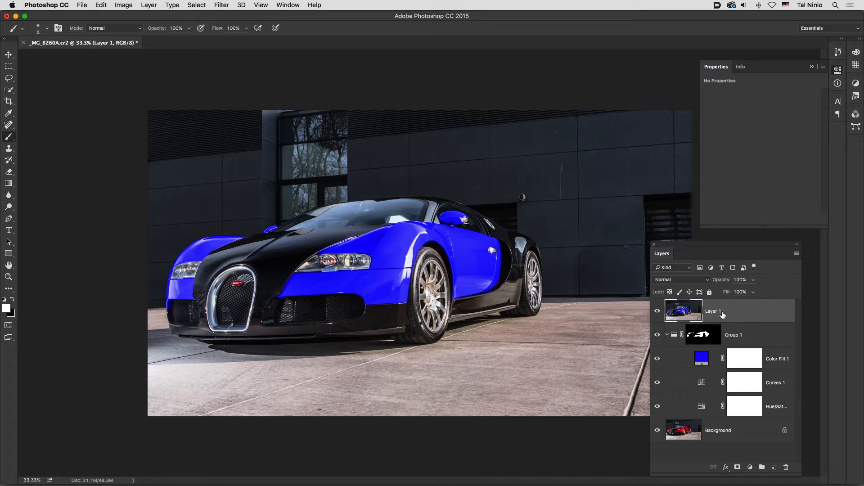
Convert the stamped layer into a smart object for smart filters
click(222, 5)
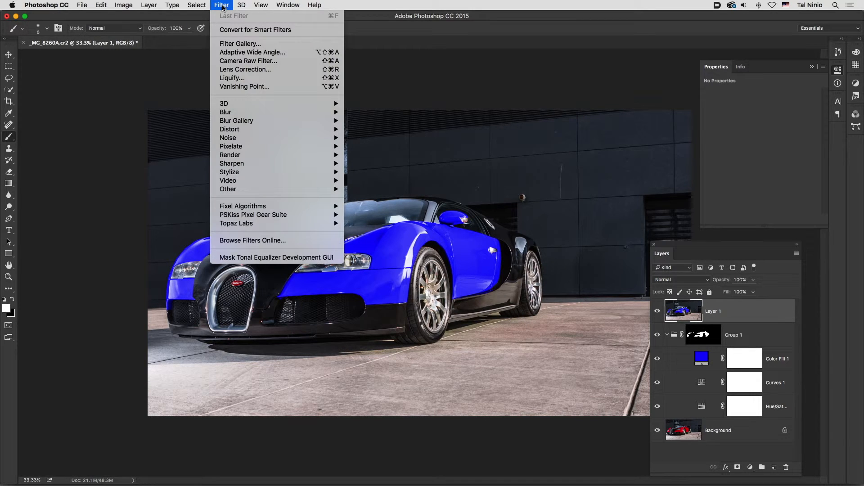
click(231, 31)
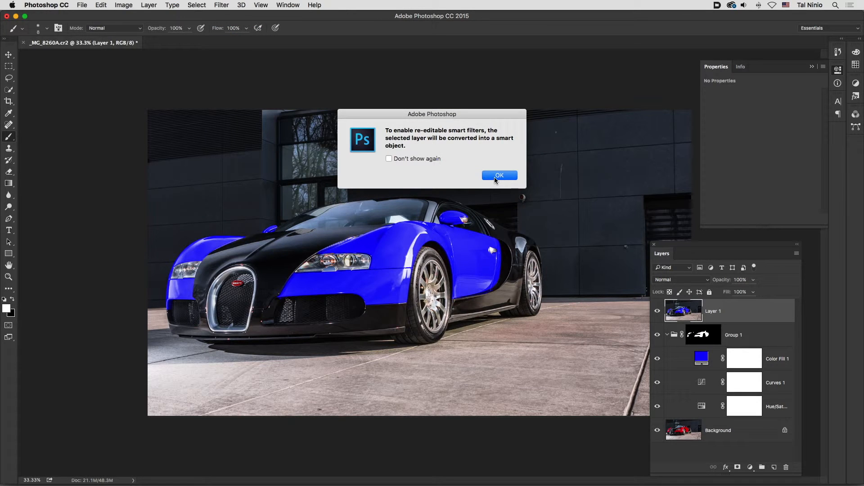
click(495, 176)
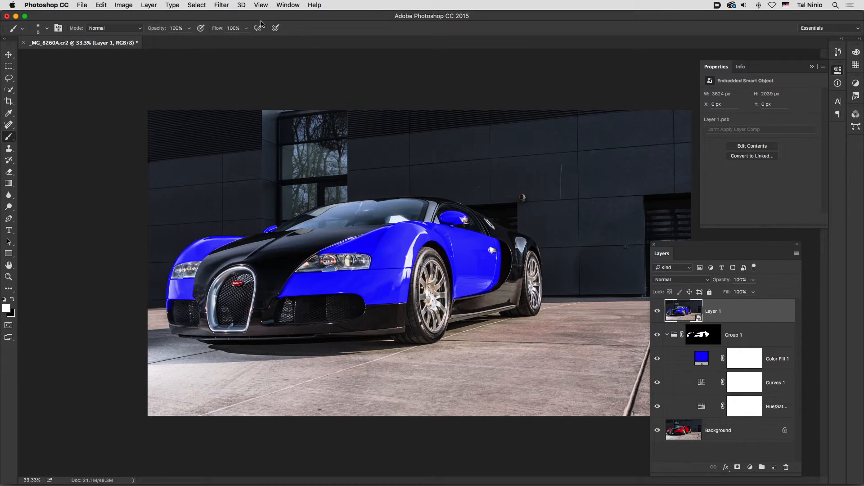
Apply Unsharp Mask to the smart object with amount 25%, radius 75 pixels and threshold 3, checking the preview off and on
click(221, 5)
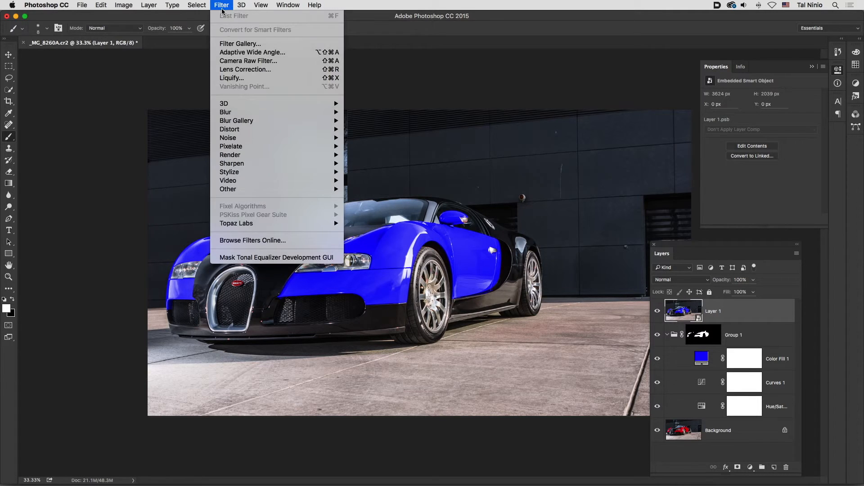
mouse_move(247, 166)
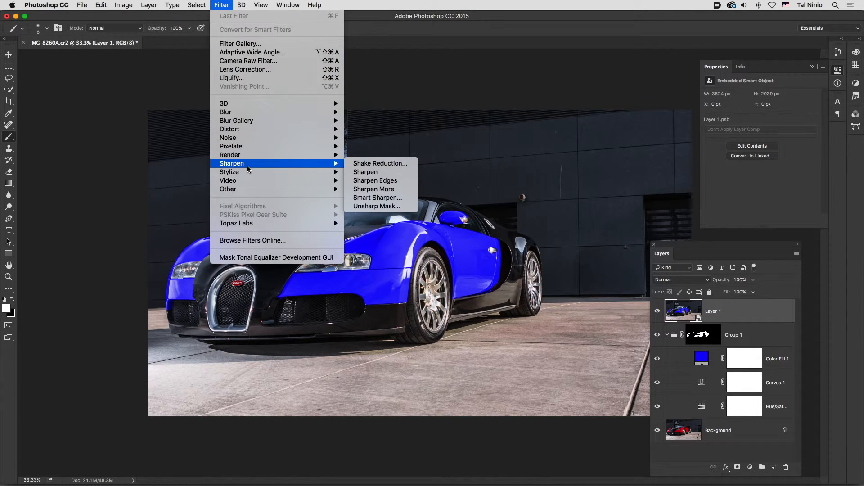
click(219, 5)
click(220, 5)
mouse_move(248, 165)
click(377, 206)
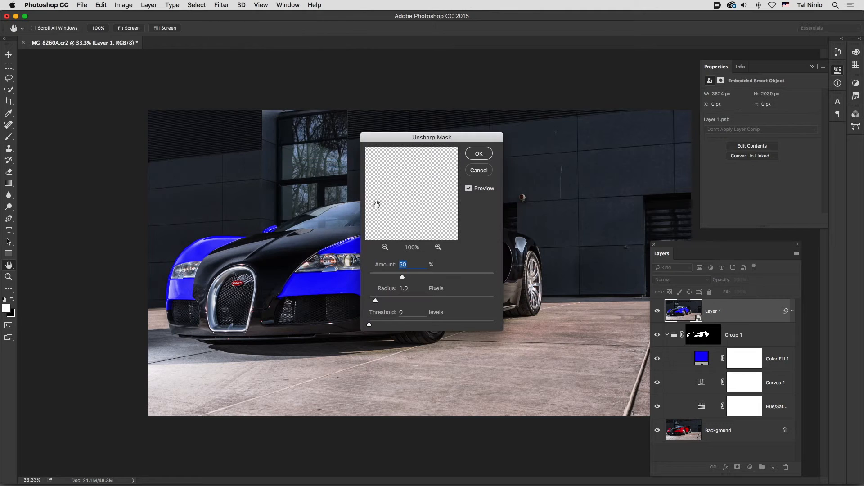
drag(409, 144, 561, 55)
text(25)
key(Tab)
text(7)
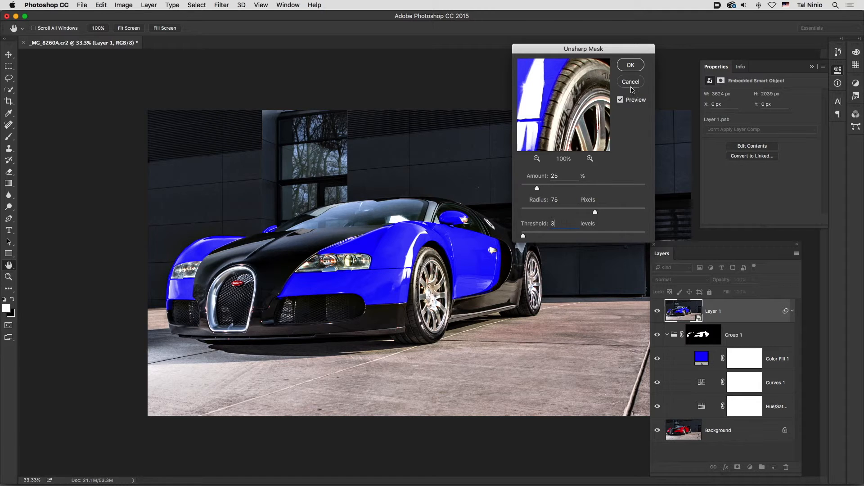
click(620, 101)
click(620, 101)
click(633, 69)
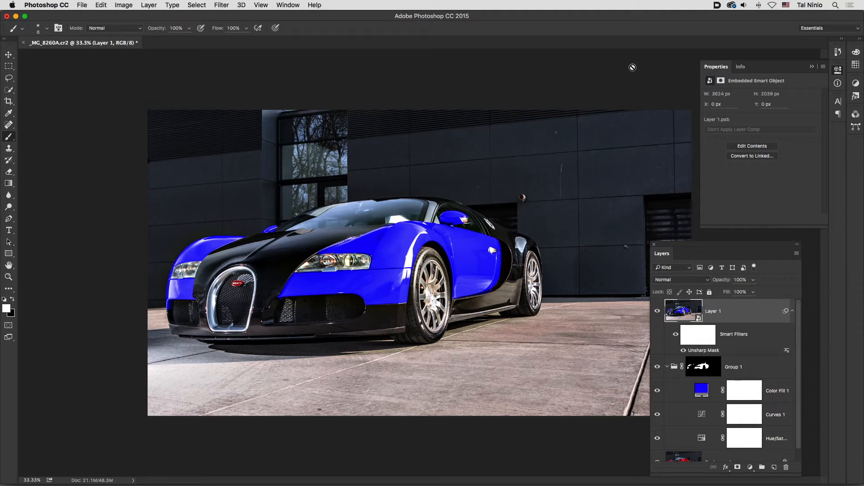
Apply Smart Sharpen to the smart object with amount 120%, radius 0.2 px, 10% noise reduction and Lens Blur removal
click(227, 8)
mouse_move(240, 165)
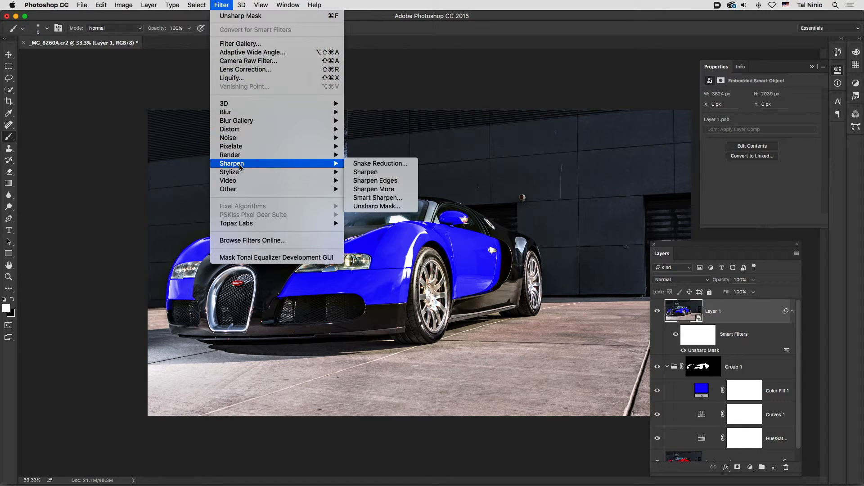
click(377, 198)
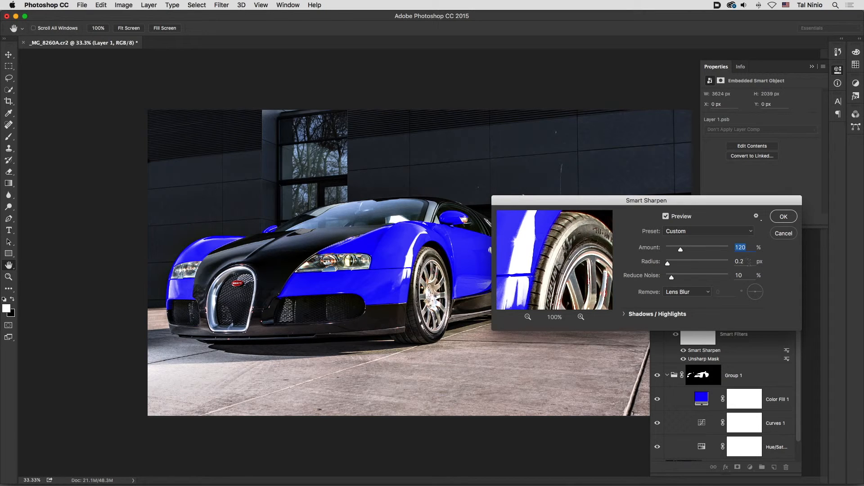
click(781, 218)
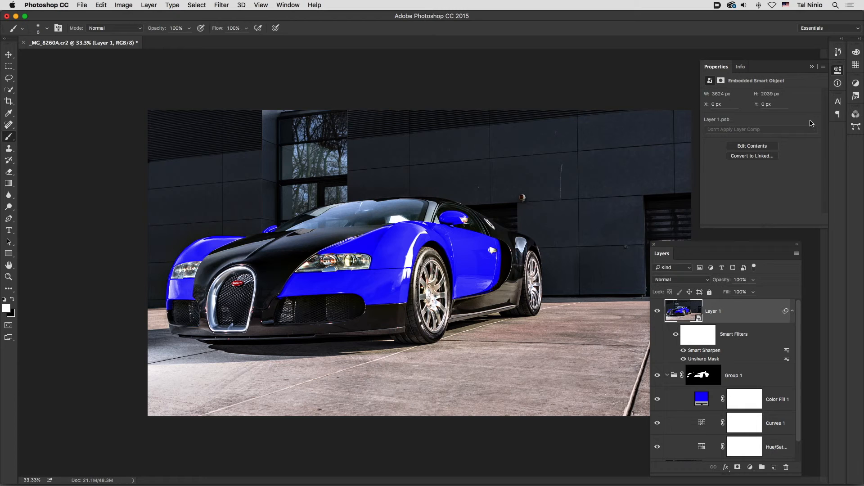
Take a history snapshot of the finished edit
click(838, 53)
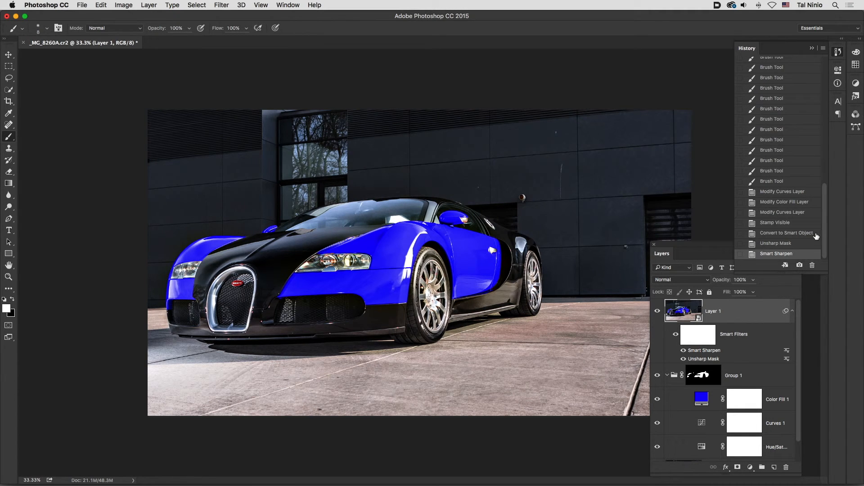
drag(824, 229, 825, 227)
scroll(822, 117, up, 3)
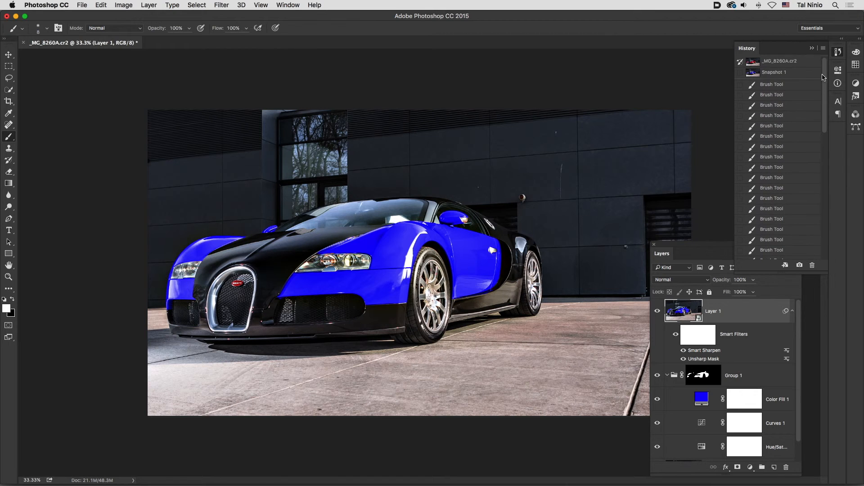
Compare the original photo state with Snapshot 1 by switching between them, ending on the snapshot
click(789, 62)
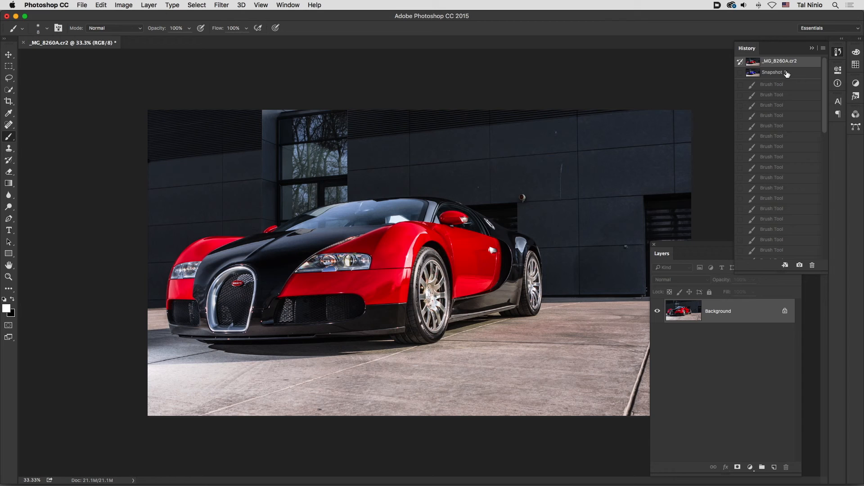
click(787, 74)
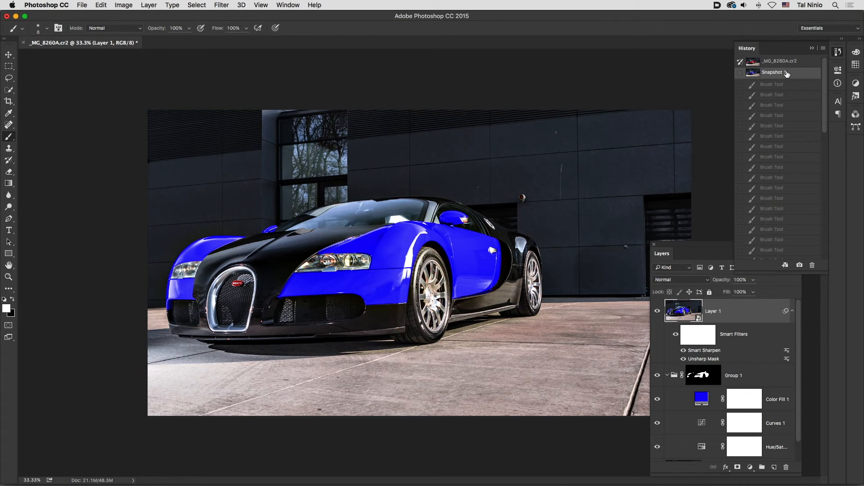
key(super+plus)
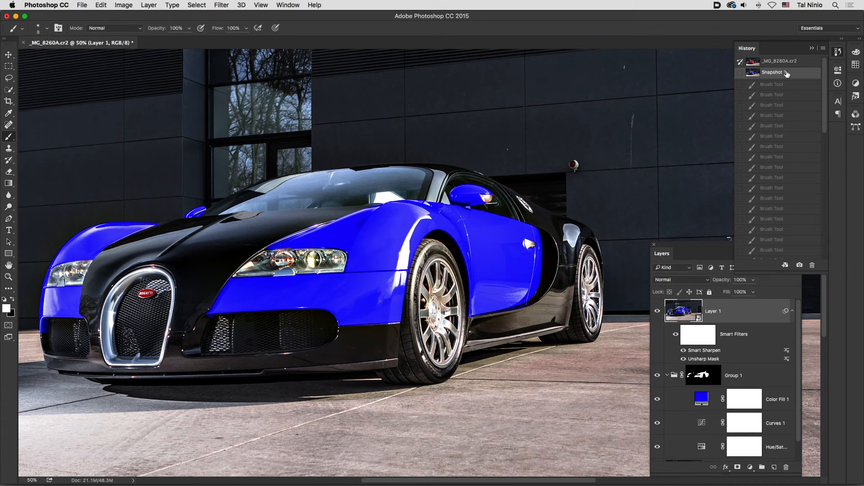
click(777, 63)
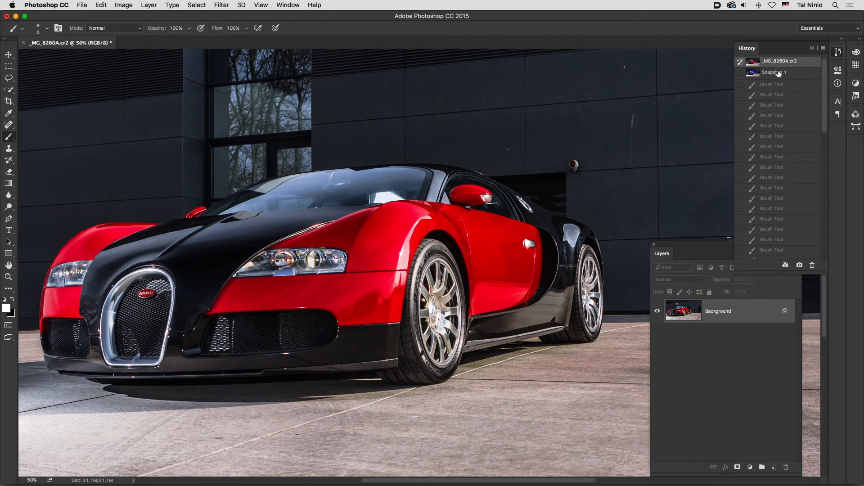
click(778, 73)
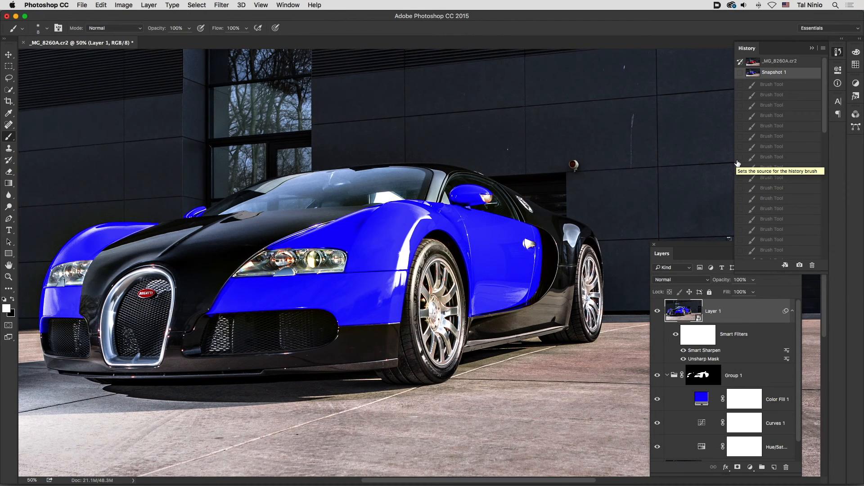